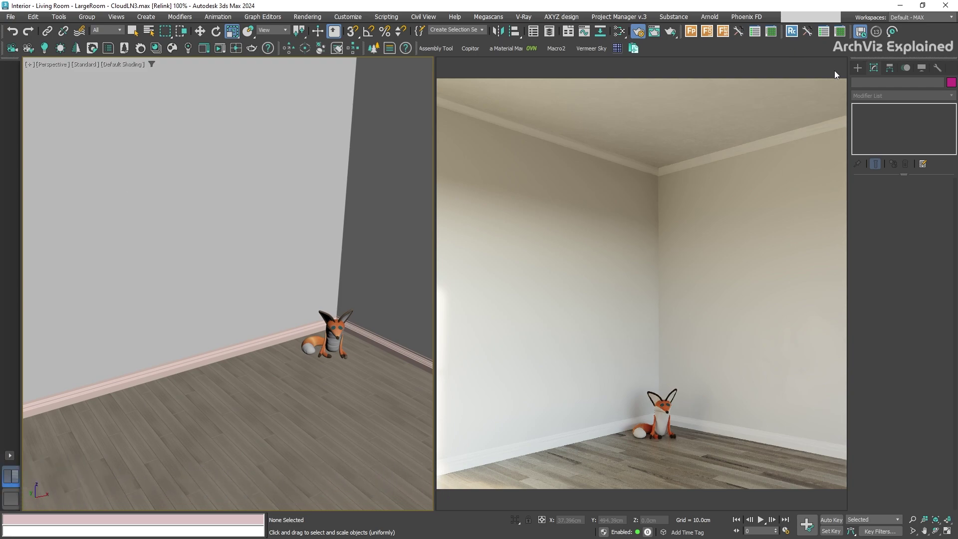
- Choose the Corona category under Create > Lights and pick the CoronaLight tool
{"action": "left_click", "coordinate": [857, 68]}
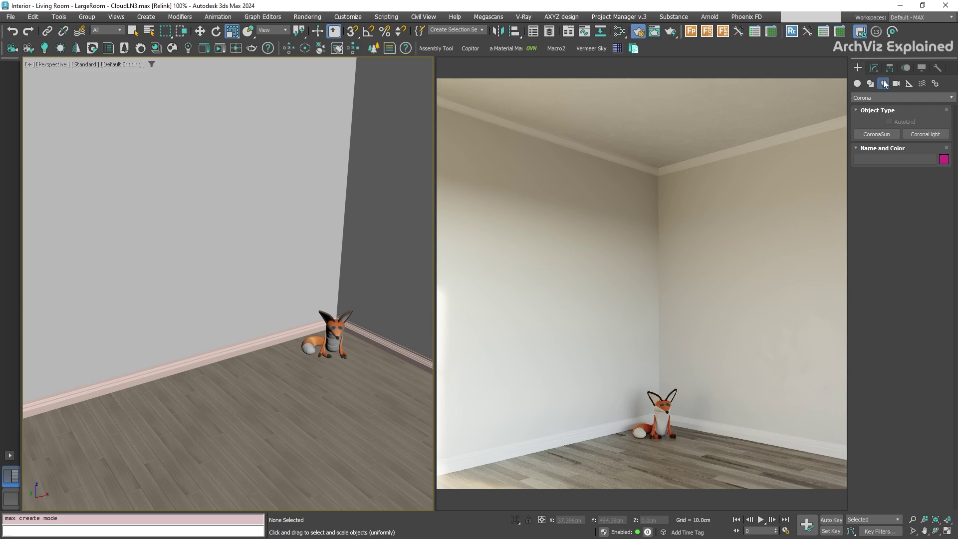
{"action": "left_click", "coordinate": [885, 98]}
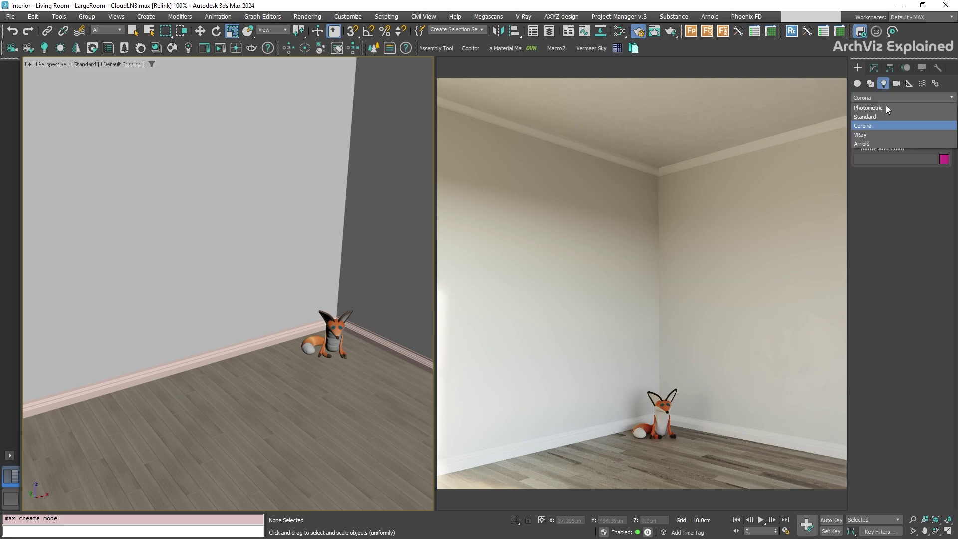
{"action": "left_click", "coordinate": [871, 126]}
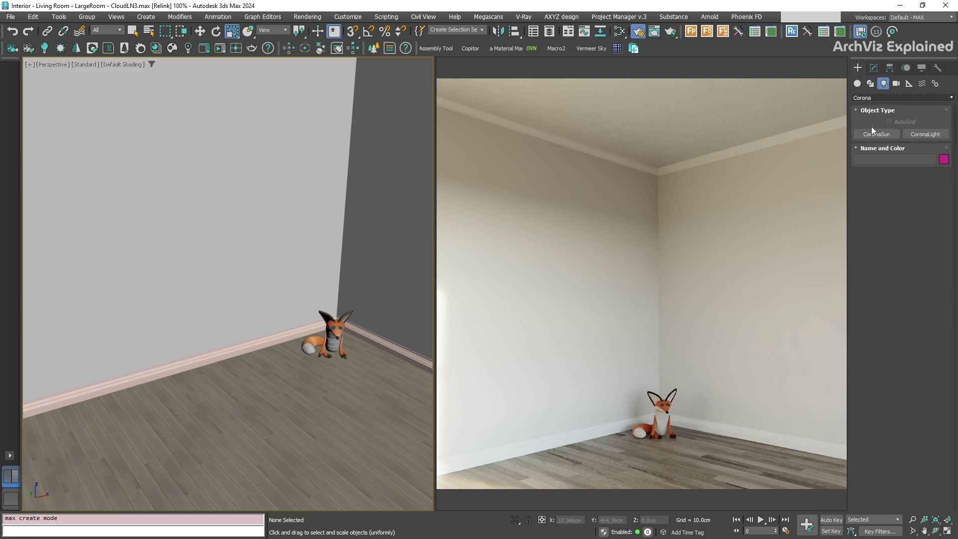
{"action": "left_click", "coordinate": [917, 134]}
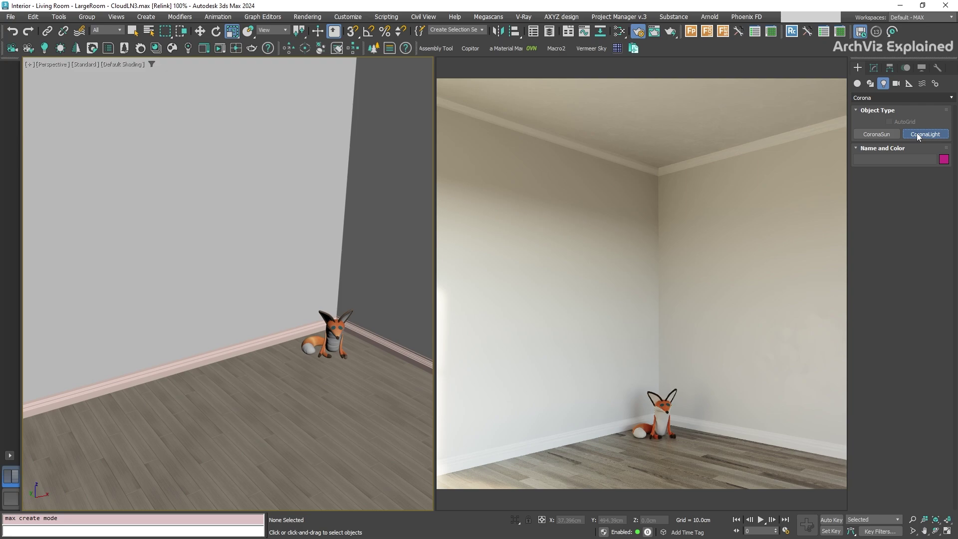
- Draw one Corona rectangle light on the floor, undo the extras, and lift it near the ceiling
{"action": "left_click", "coordinate": [917, 133]}
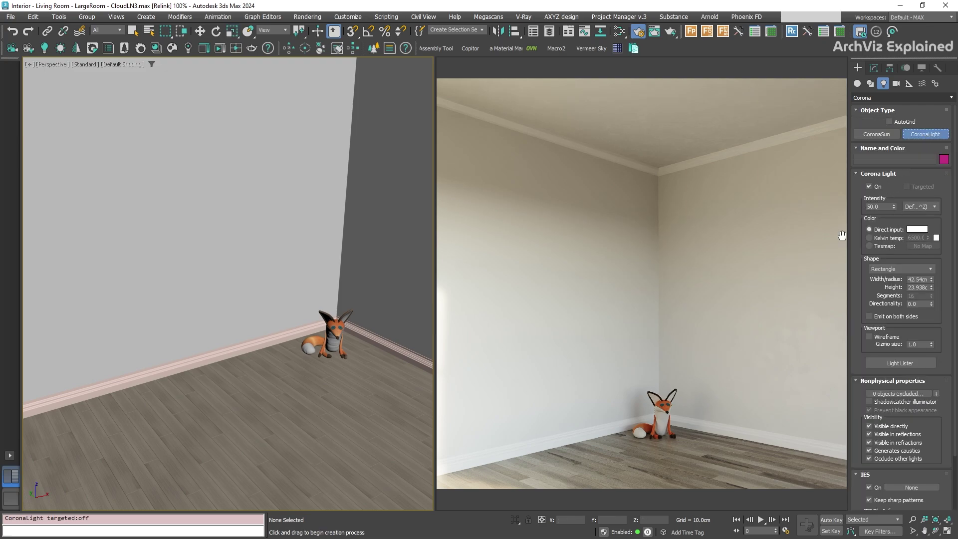
{"action": "left_click_drag", "start_coordinate": [195, 389], "coordinate": [241, 388]}
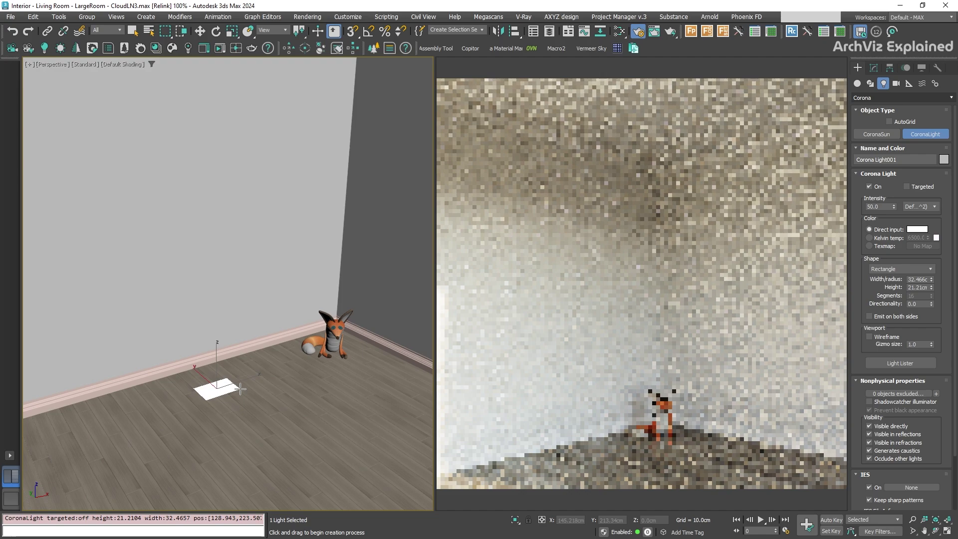
{"action": "left_click_drag", "start_coordinate": [240, 389], "coordinate": [246, 454]}
{"action": "right_click", "coordinate": [246, 454]}
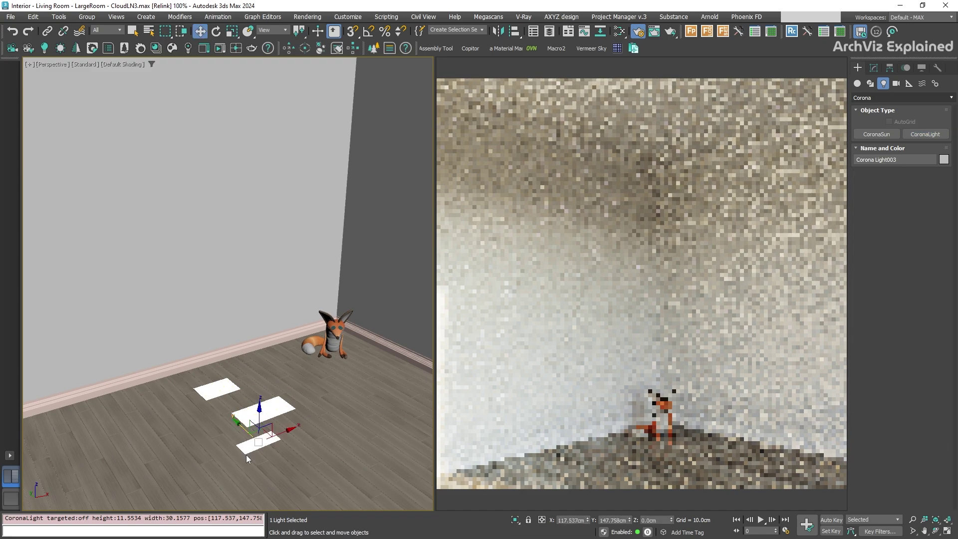
{"action": "key", "text": "ctrl+z"}
{"action": "key", "text": "ctrl+z"}
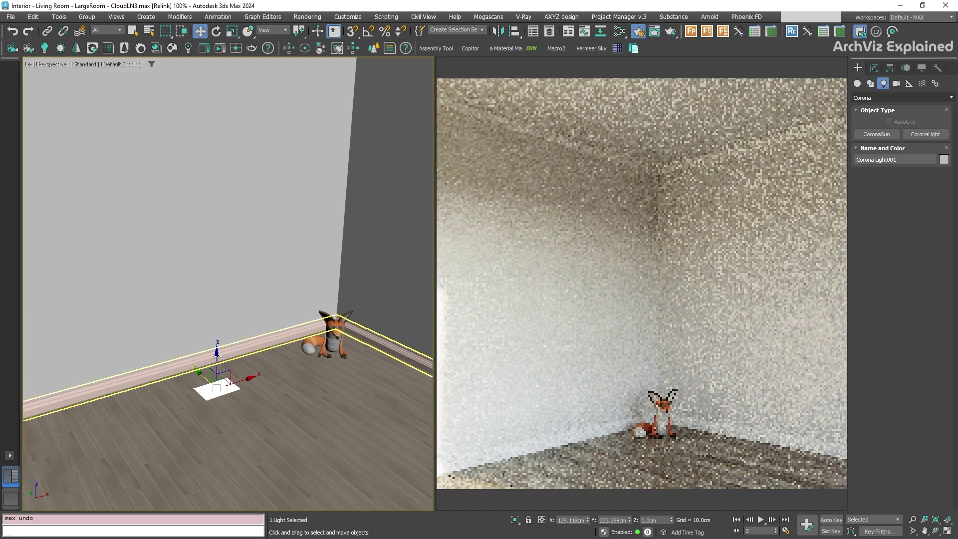
{"action": "left_click_drag", "start_coordinate": [218, 356], "coordinate": [189, 80]}
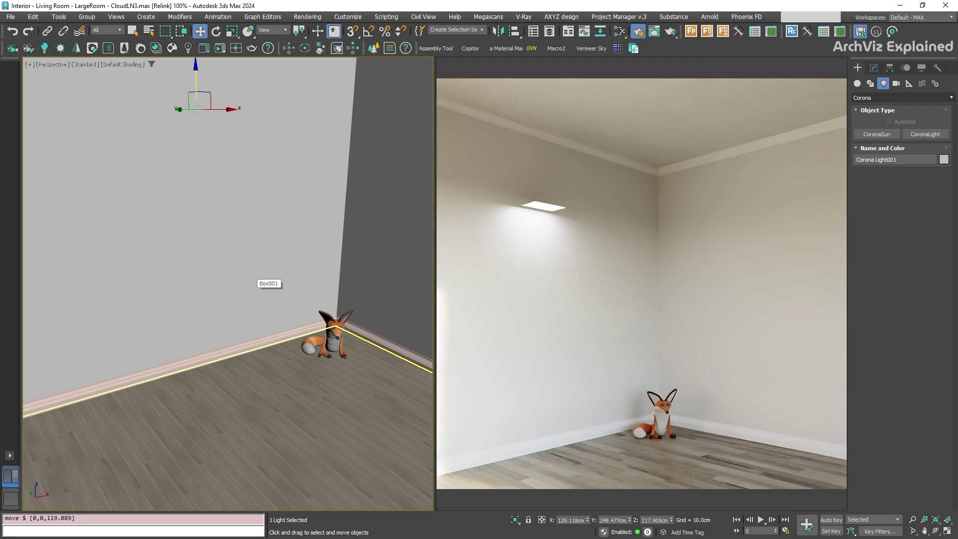
- In the Modify panel, set Corona Light001's Width/radius to 30 cm and Height to 20 cm
{"action": "left_click", "coordinate": [872, 69]}
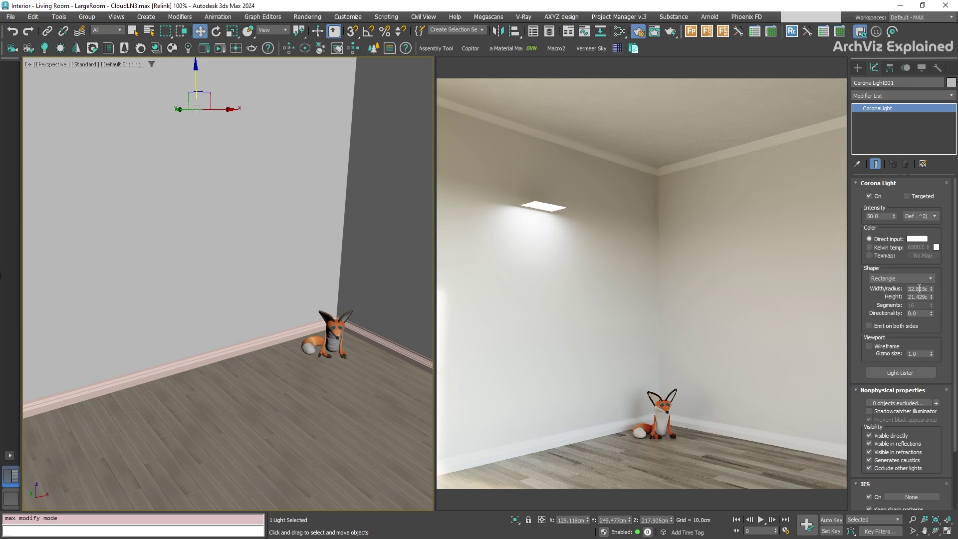
{"action": "double_click", "coordinate": [922, 288]}
{"action": "type", "text": "30"}
{"action": "key", "text": "Tab"}
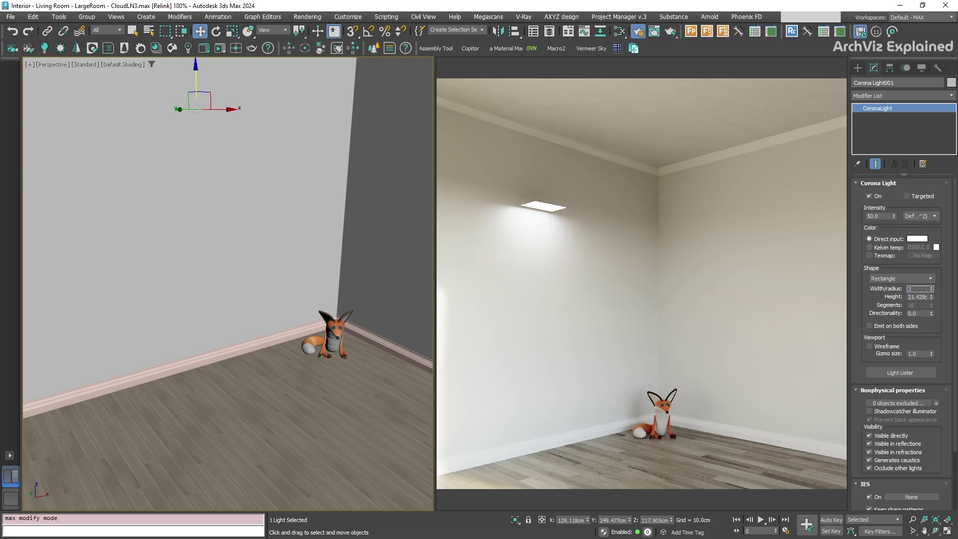
{"action": "type", "text": "20"}
{"action": "key", "text": "Return"}
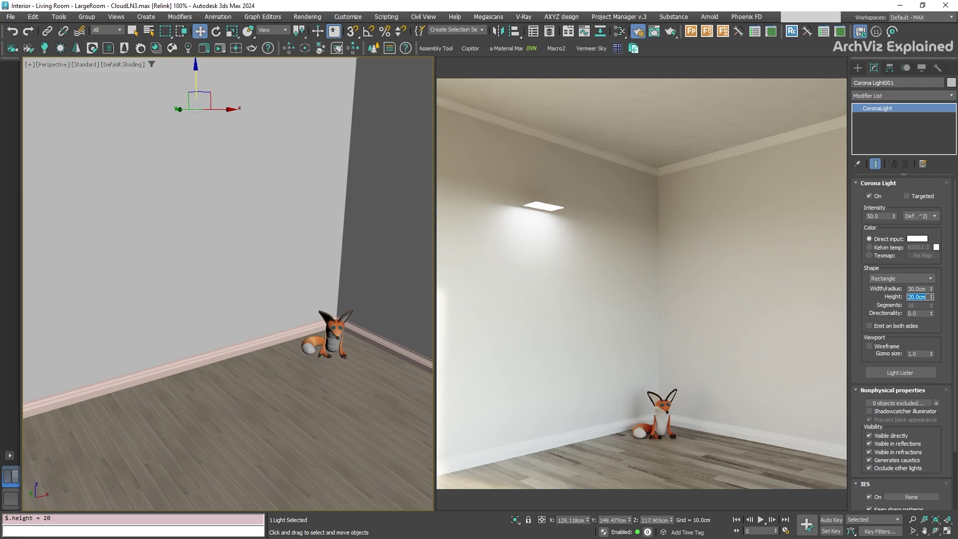
{"action": "left_click", "coordinate": [912, 279]}
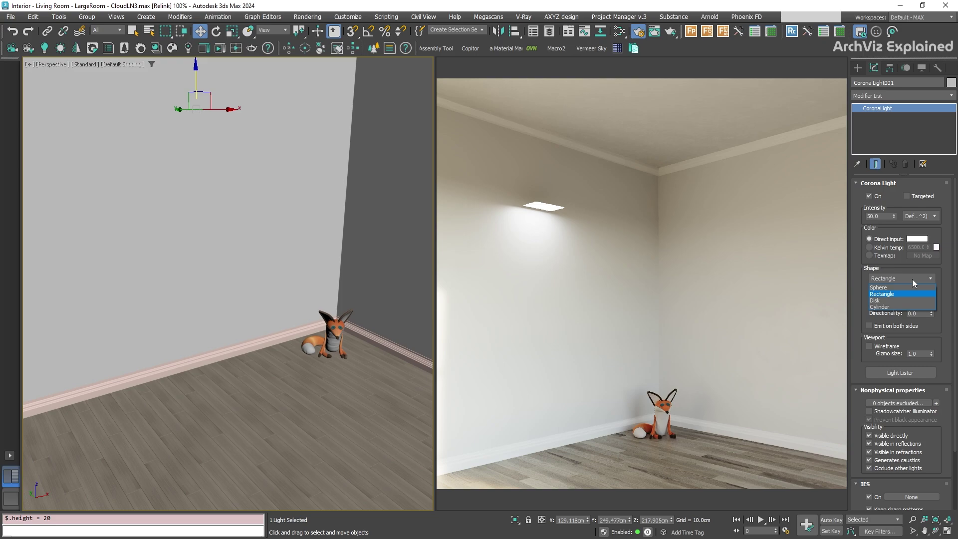
{"action": "left_click", "coordinate": [904, 294]}
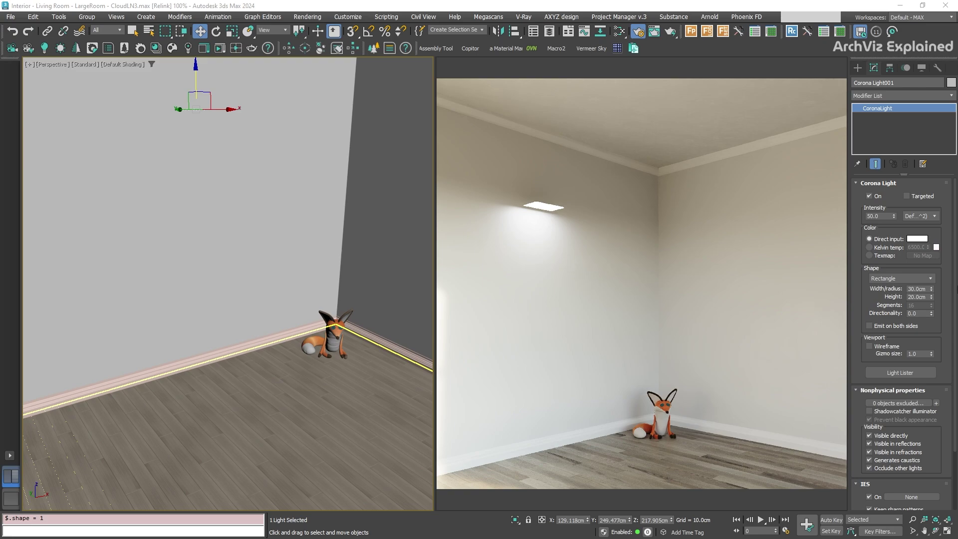
- Set Corona Light001's intensity to 100, keeping the Default W/(sr·m²) units
{"action": "double_click", "coordinate": [880, 216]}
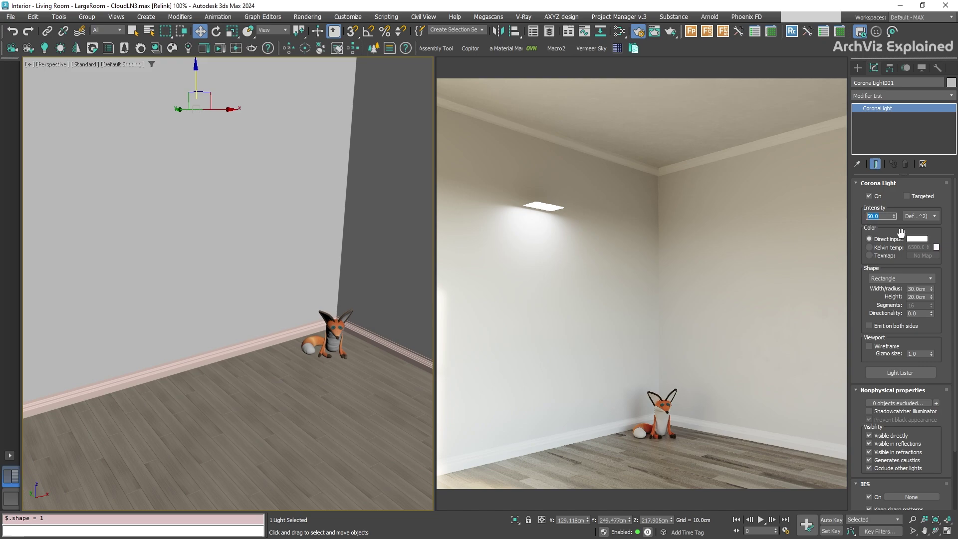
{"action": "type", "text": "100"}
{"action": "key", "text": "Return"}
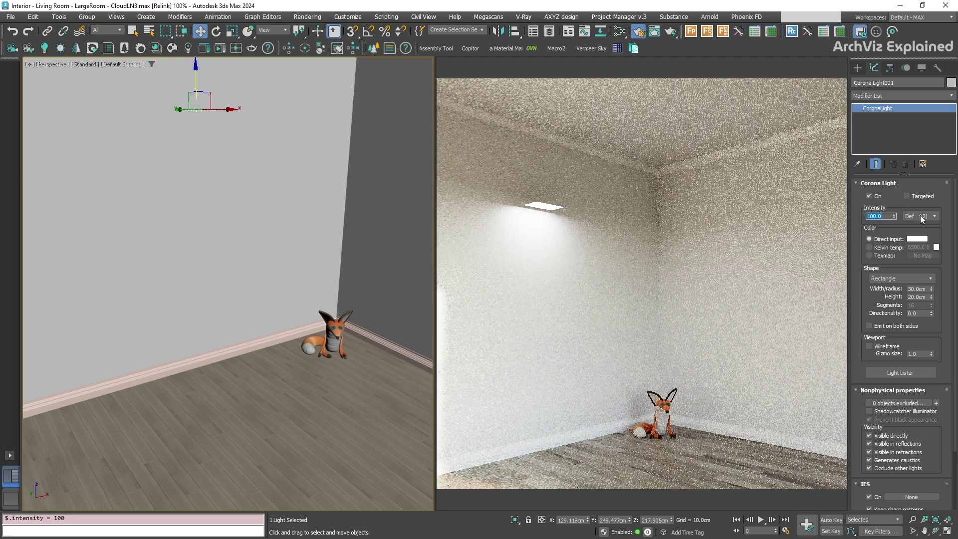
{"action": "left_click", "coordinate": [922, 216]}
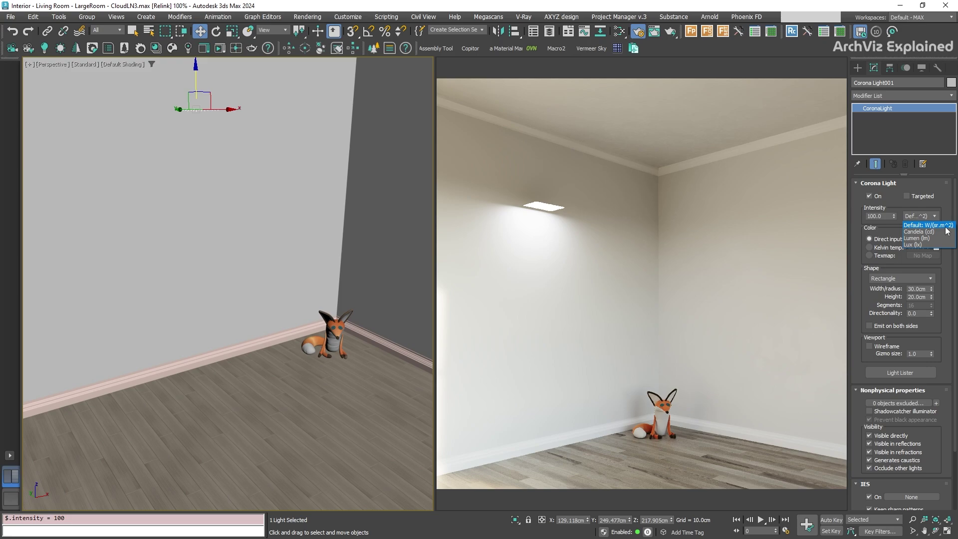
{"action": "left_click", "coordinate": [946, 226]}
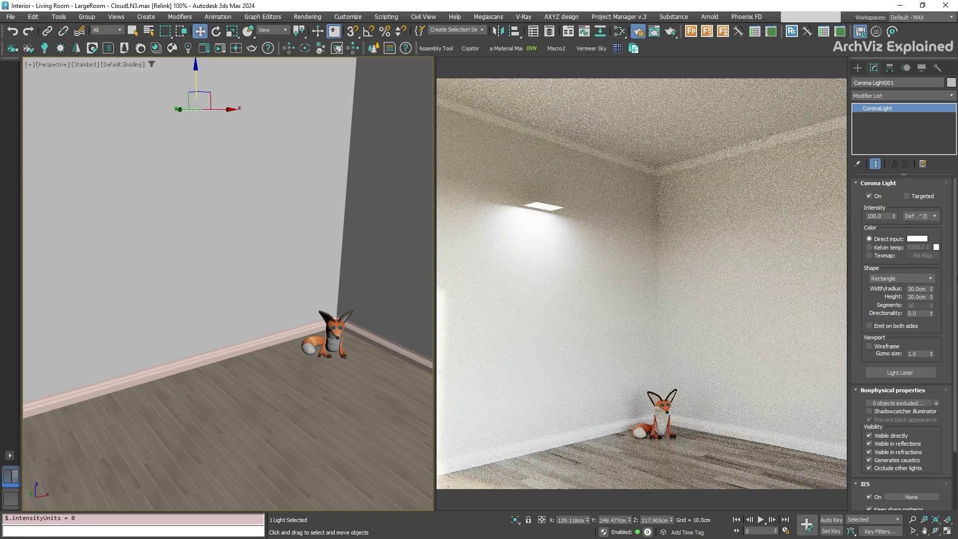
- Try a 10 × 10 cm light size, then undo back to 30 × 20 cm
{"action": "double_click", "coordinate": [924, 288]}
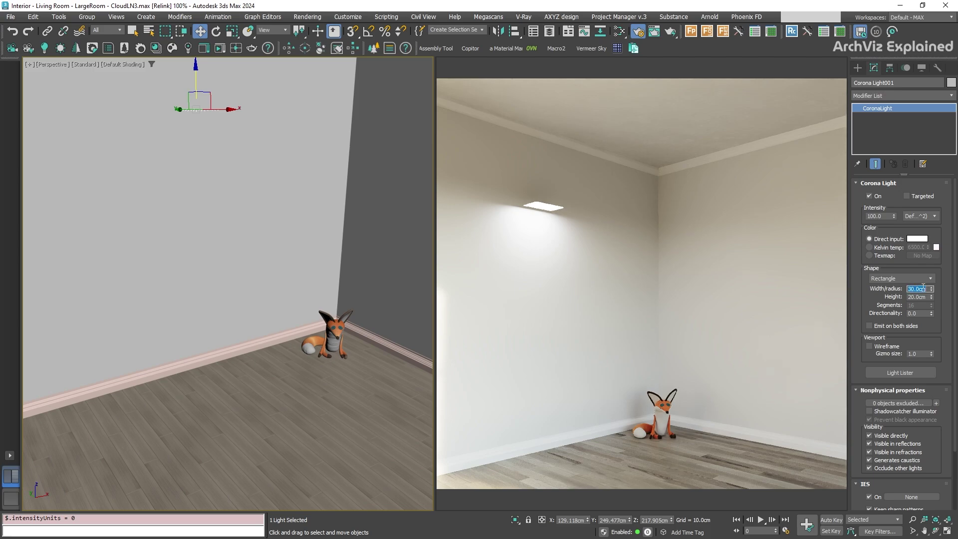
{"action": "type", "text": "10"}
{"action": "key", "text": "Tab"}
{"action": "type", "text": "10"}
{"action": "key", "text": "Return"}
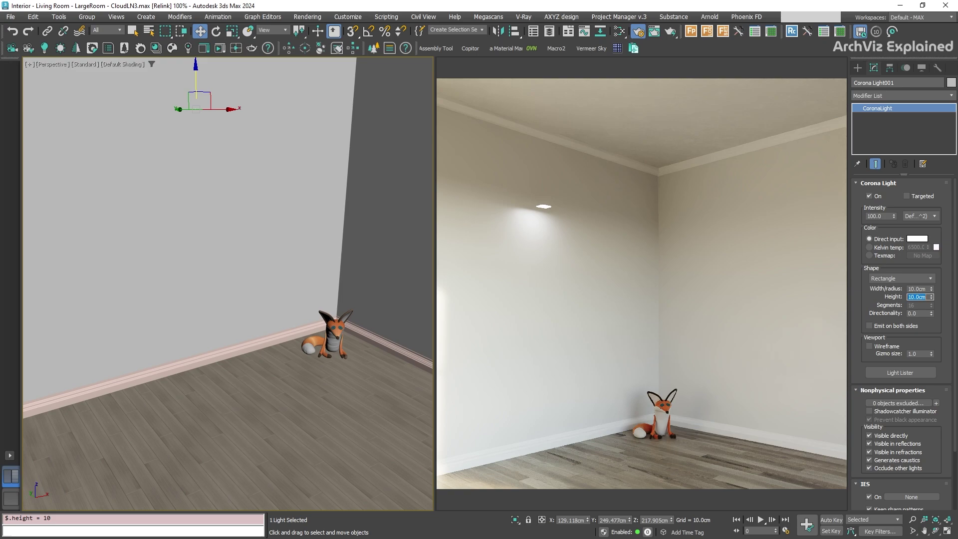
{"action": "key", "text": "ctrl+z"}
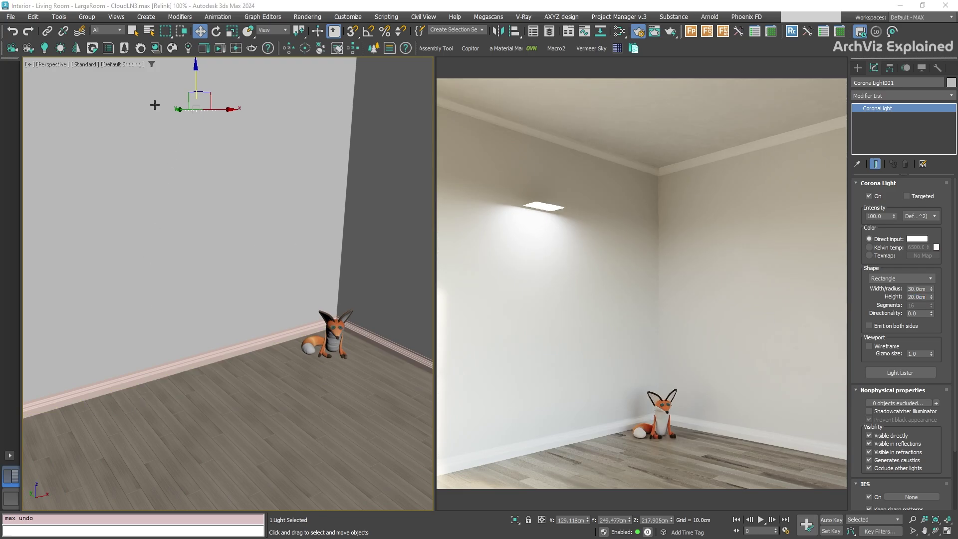
{"action": "left_click", "coordinate": [233, 34]}
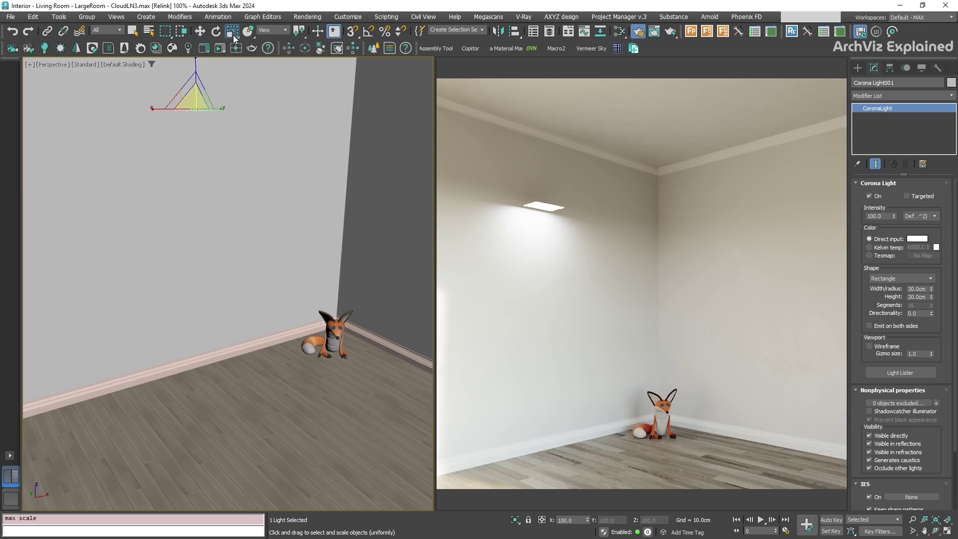
{"action": "left_click_drag", "start_coordinate": [200, 94], "coordinate": [199, 139]}
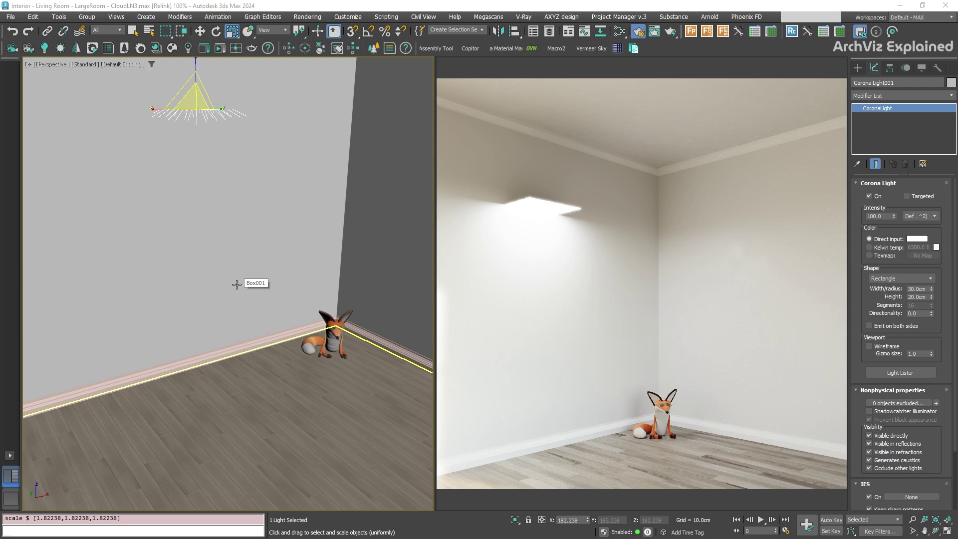
{"action": "key", "text": "ctrl+z"}
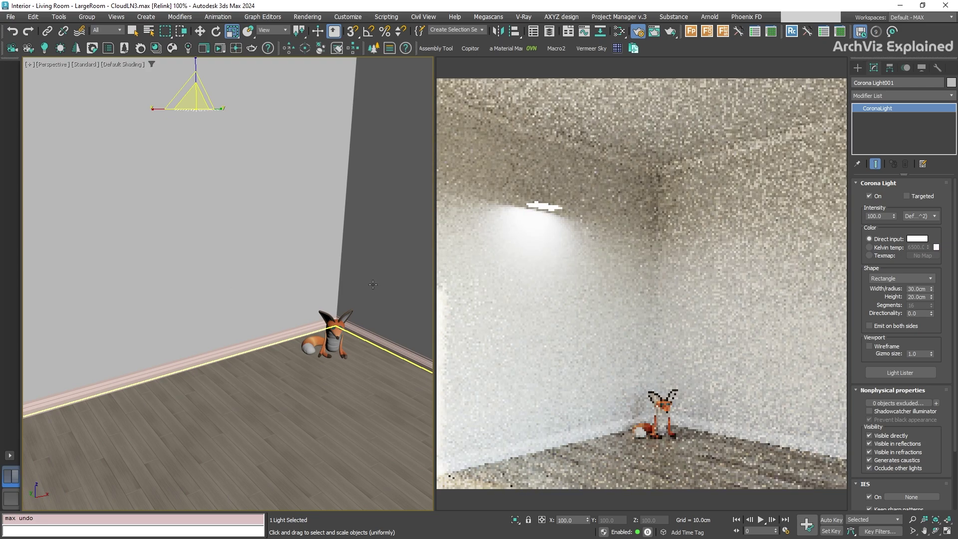
- Switch the intensity units to Candela (4098 cd) and shrink the light to 20 × 10 cm
{"action": "left_click", "coordinate": [921, 216]}
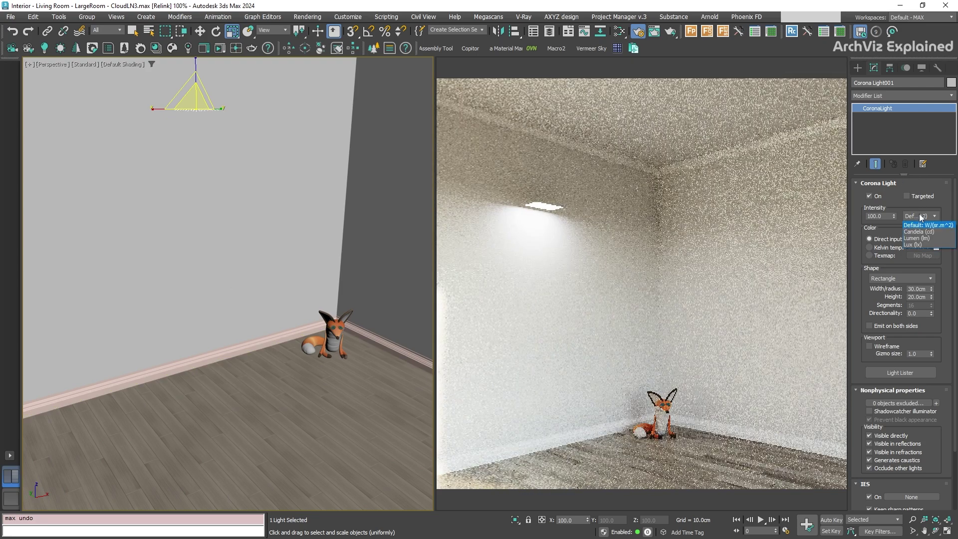
{"action": "left_click", "coordinate": [926, 232]}
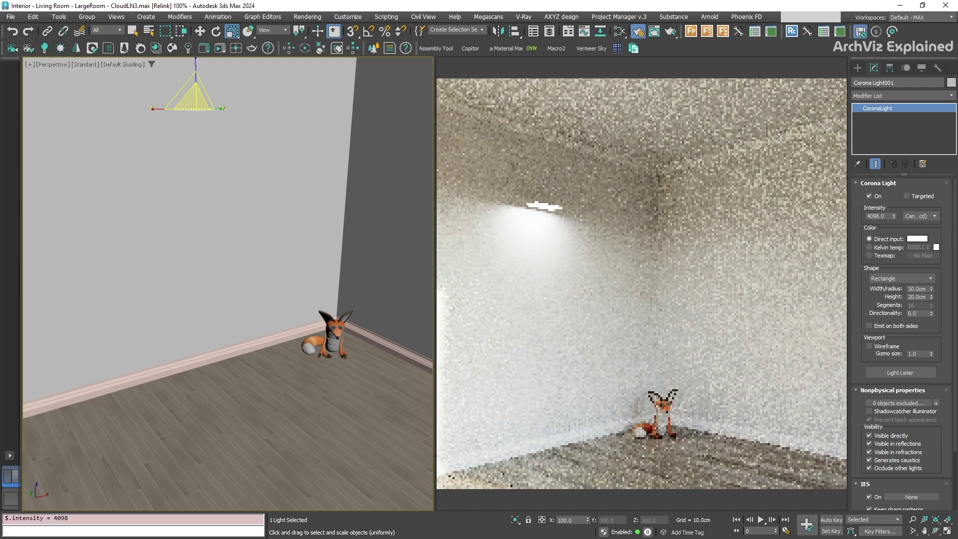
{"action": "left_click", "coordinate": [919, 289]}
{"action": "type", "text": "20"}
{"action": "key", "text": "Tab"}
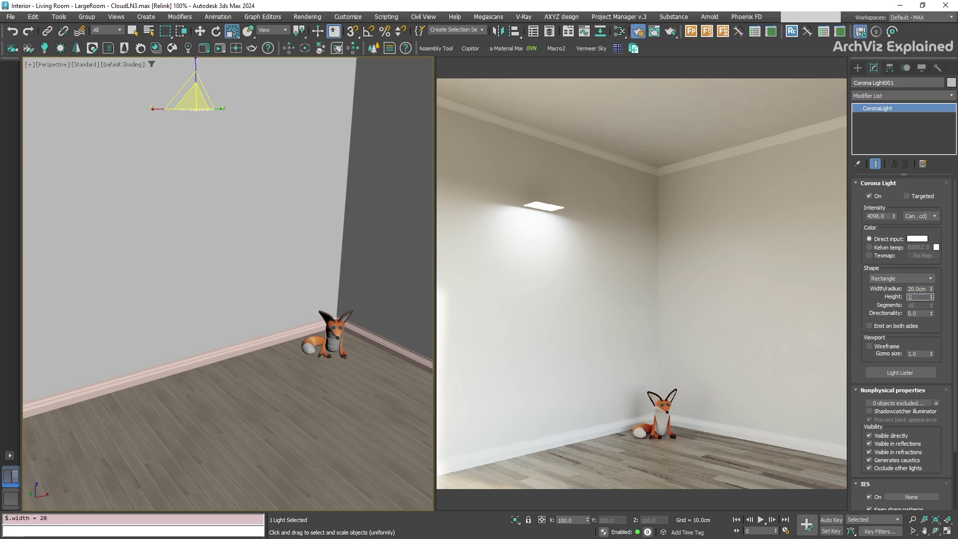
{"action": "type", "text": "10"}
{"action": "key", "text": "Return"}
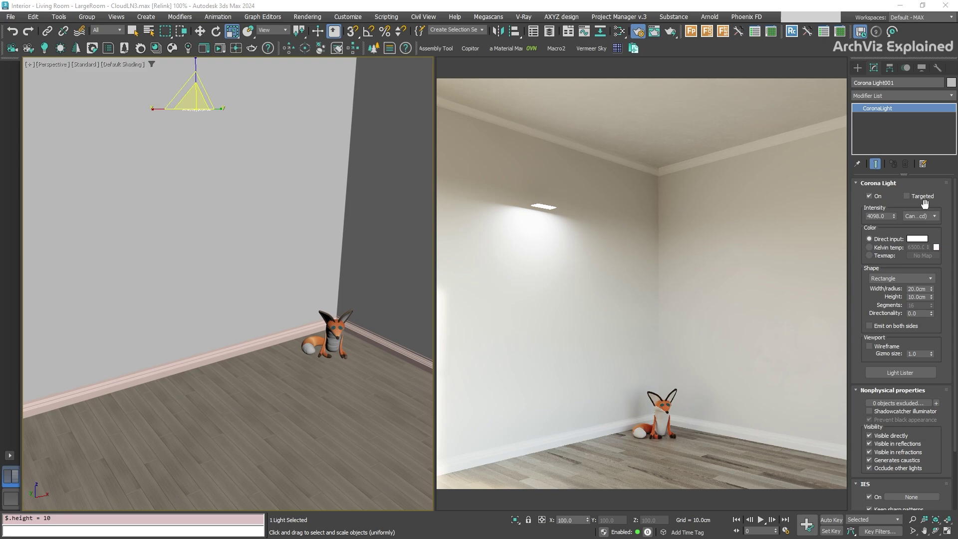
- Return the intensity units to Default W/(sr·m²) with an intensity of 50
{"action": "left_click", "coordinate": [925, 215]}
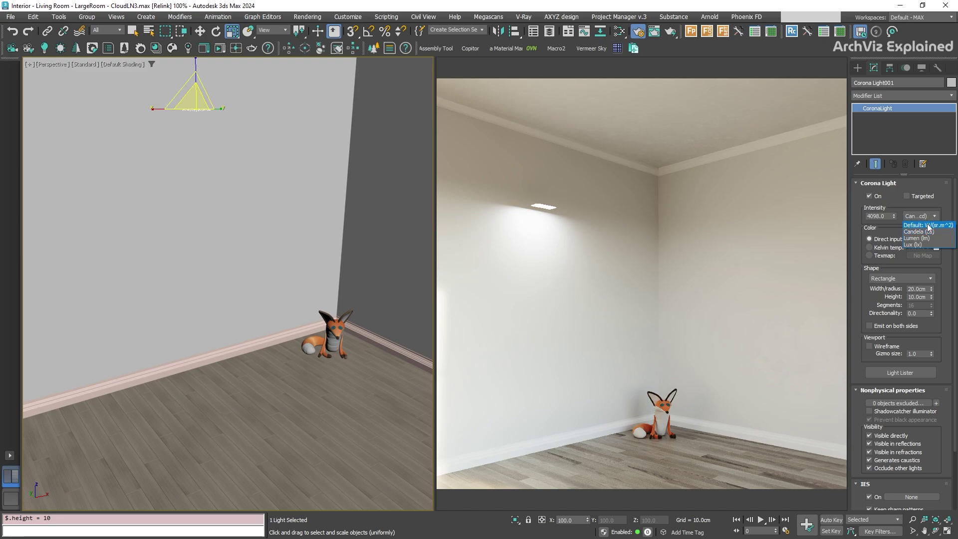
{"action": "left_click", "coordinate": [928, 225]}
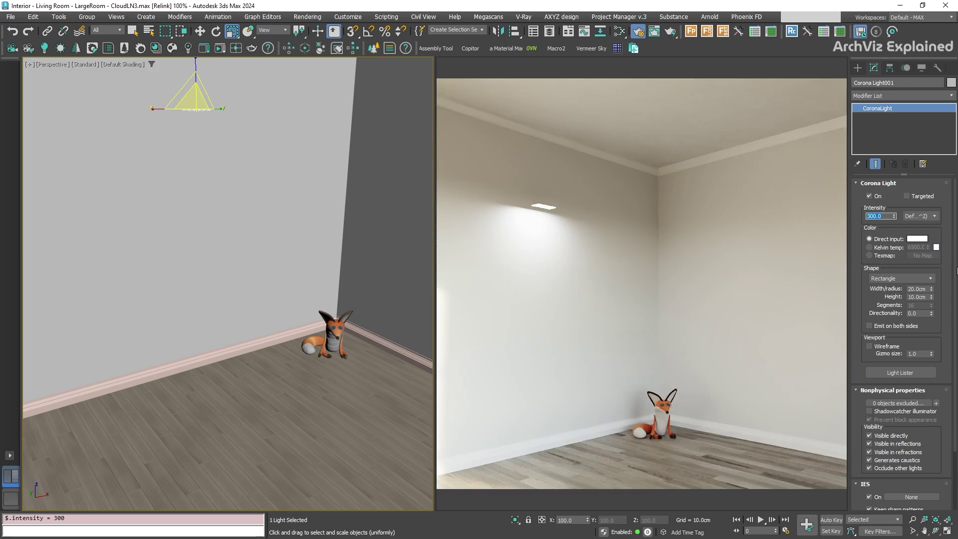
{"action": "type", "text": "50"}
{"action": "key", "text": "Return"}
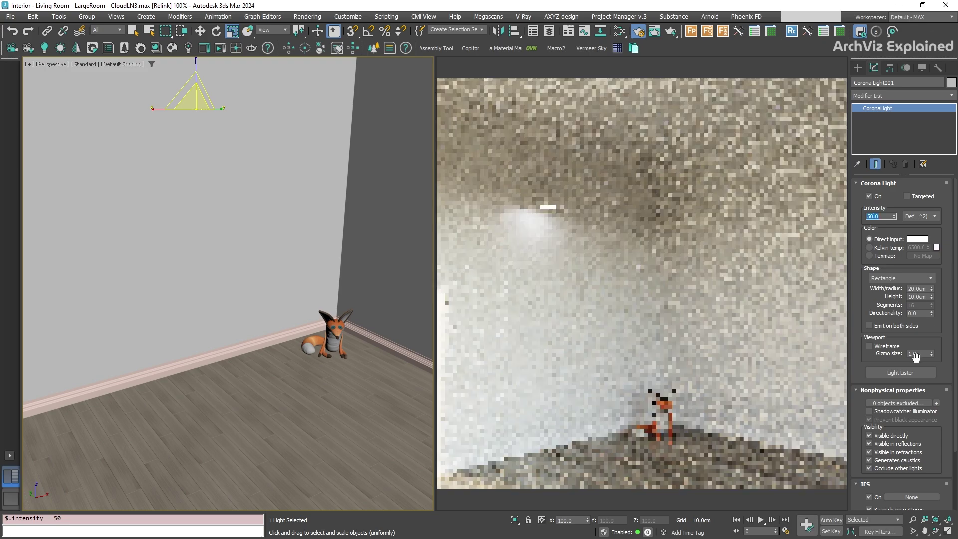
- Resize the light back to 30 cm width and 20 cm height
{"action": "double_click", "coordinate": [916, 288]}
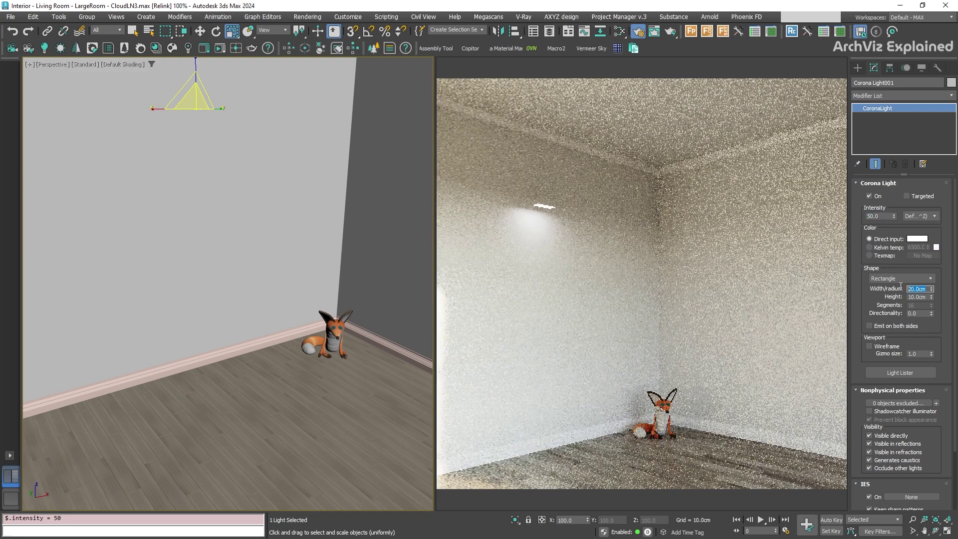
{"action": "type", "text": "30"}
{"action": "key", "text": "Tab"}
{"action": "type", "text": "20"}
{"action": "key", "text": "Return"}
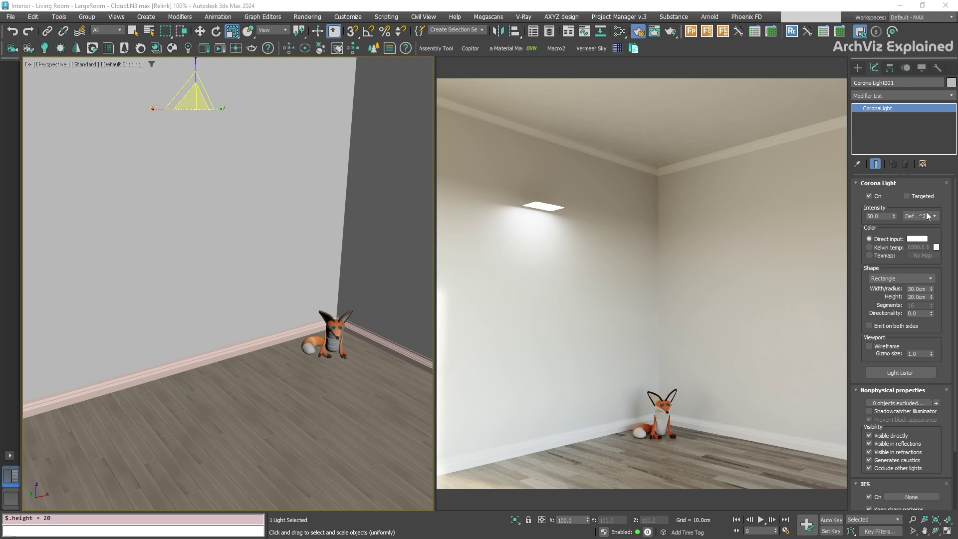
- Switch the intensity to Candela (2049 cd) and make the light a 10 × 10 cm square
{"action": "left_click", "coordinate": [921, 215]}
{"action": "left_click", "coordinate": [921, 242]}
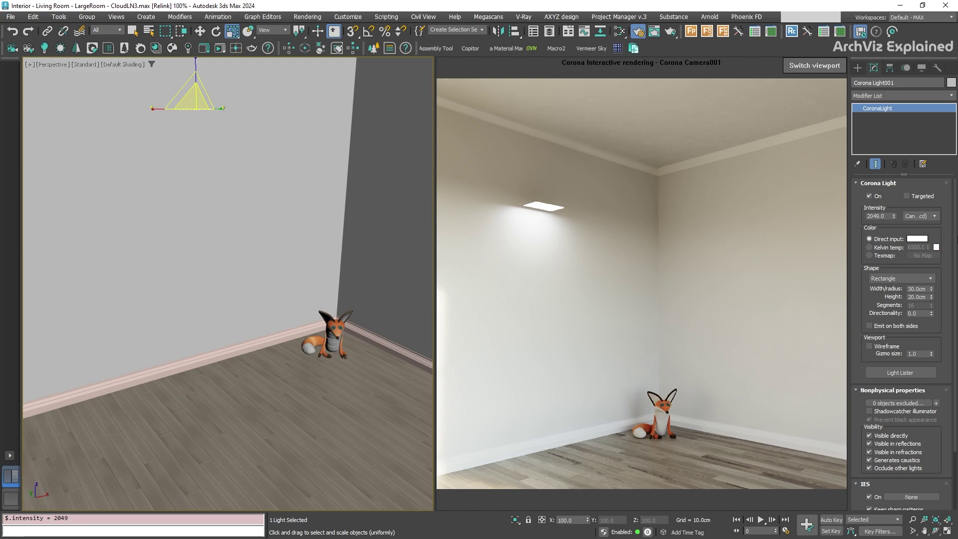
{"action": "double_click", "coordinate": [909, 289]}
{"action": "type", "text": "10"}
{"action": "key", "text": "Tab"}
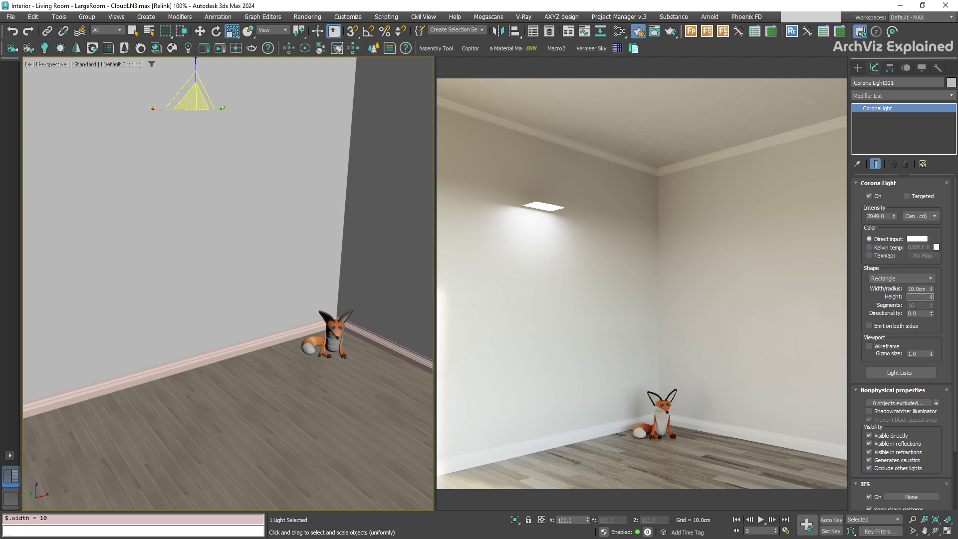
{"action": "type", "text": "10"}
{"action": "key", "text": "Return"}
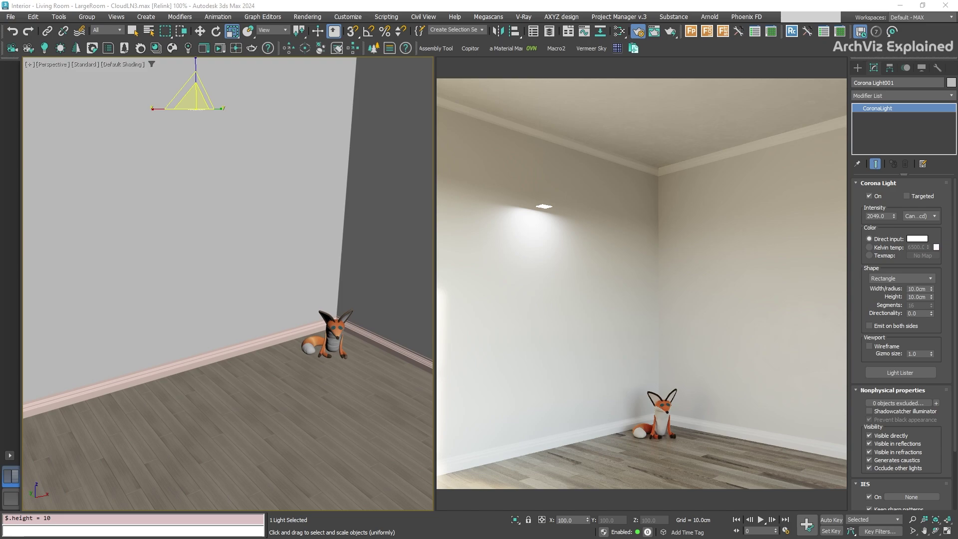
- Stretch Corona Light001 to 200 cm width and 100 cm height
{"action": "left_click", "coordinate": [925, 289]}
{"action": "type", "text": "20"}
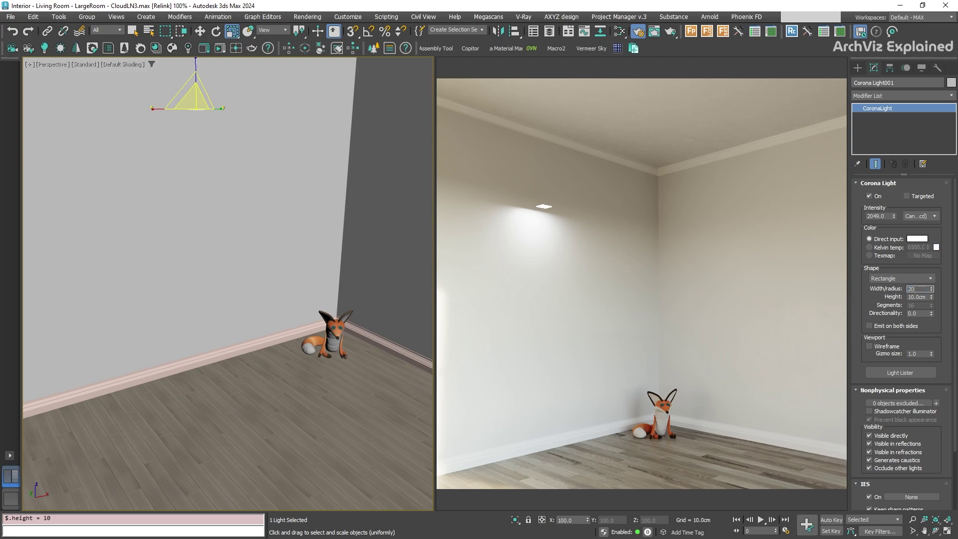
{"action": "type", "text": "0"}
{"action": "key", "text": "Tab"}
{"action": "type", "text": "100"}
{"action": "key", "text": "Return"}
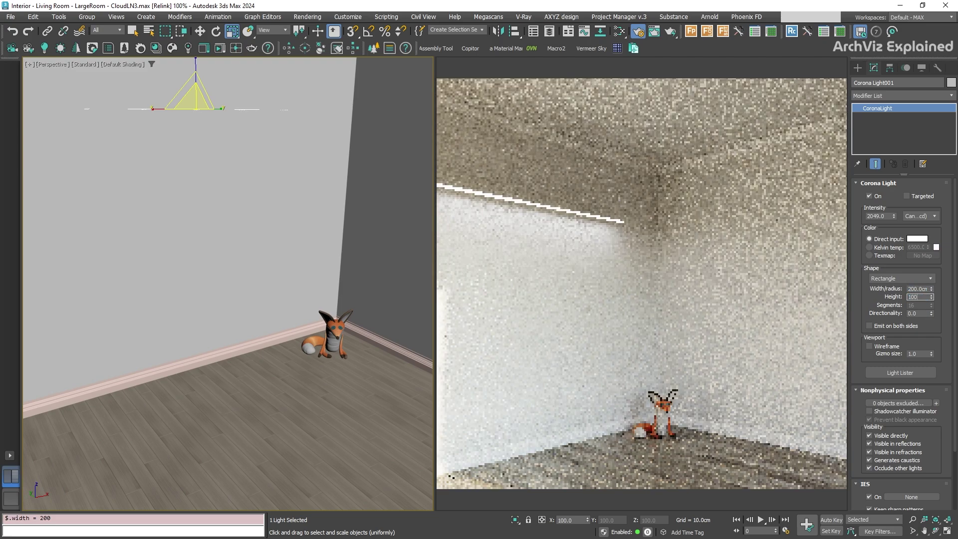